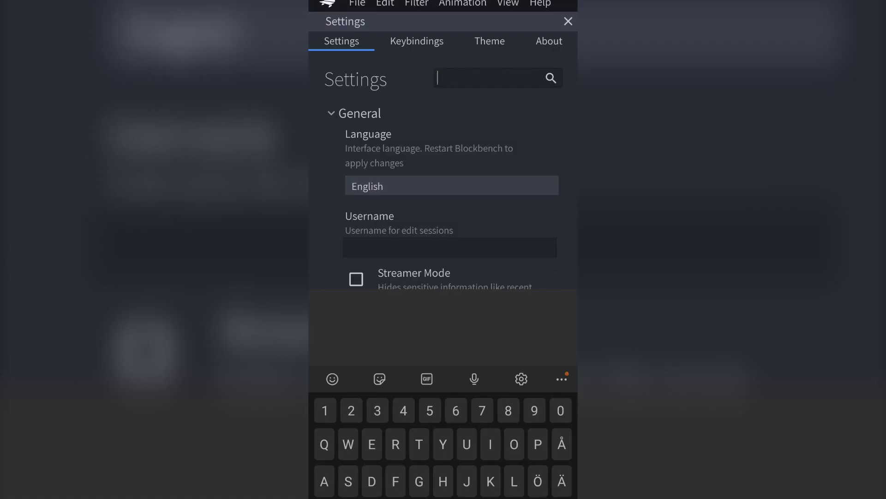
- Set the Animation Snap setting to 20 steps per second
{"action": "scroll", "coordinate": [444, 184], "scroll_direction": "down", "scroll_amount": 10}
{"action": "left_click", "coordinate": [355, 231]}
{"action": "key", "text": "BackSpace"}
{"action": "type", "text": "0"}
{"action": "scroll", "coordinate": [443, 185], "scroll_direction": "up", "scroll_amount": 5}
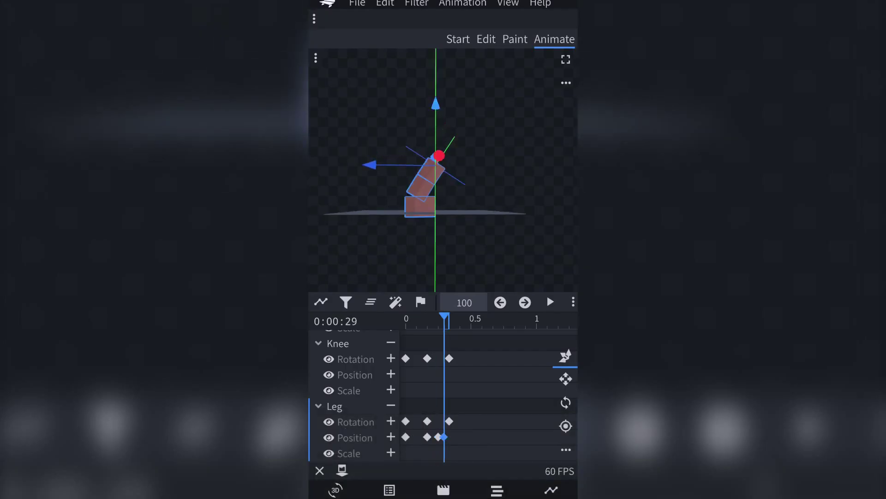
- Bring up the timeline menu, then the first Leg and Knee Rotation keyframes
{"action": "right_click", "coordinate": [413, 336]}
{"action": "right_click", "coordinate": [406, 421]}
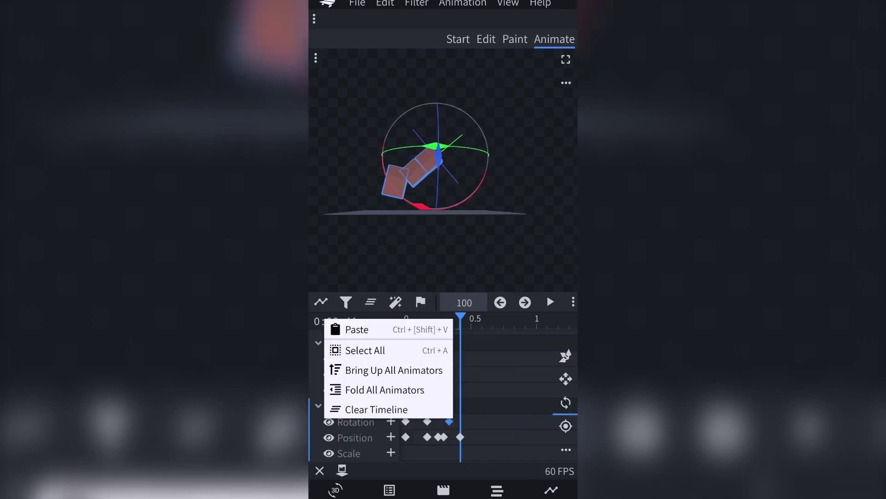
{"action": "left_click", "coordinate": [405, 386]}
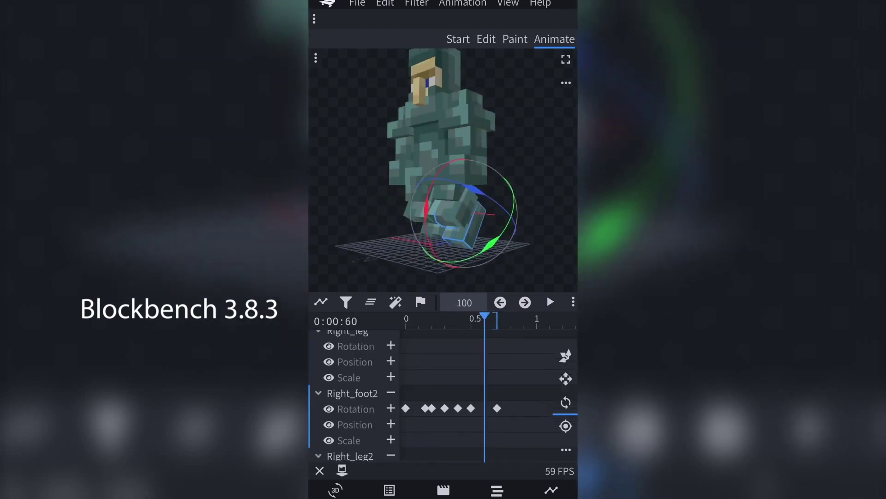
- Bring up the context menus for the timeline and a foot rotation keyframe
{"action": "scroll", "coordinate": [443, 393], "scroll_direction": "up", "scroll_amount": 2}
{"action": "right_click", "coordinate": [344, 350]}
{"action": "right_click", "coordinate": [405, 417]}
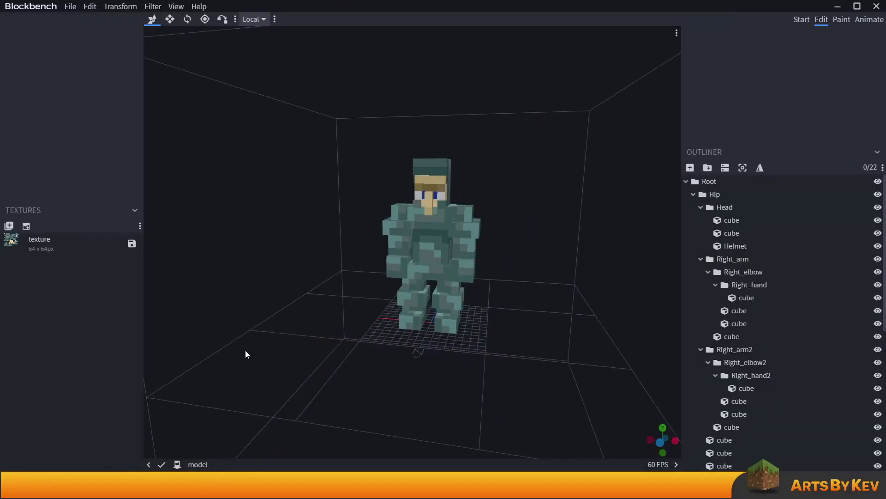
{"action": "left_click_drag", "start_coordinate": [297, 366], "coordinate": [279, 362]}
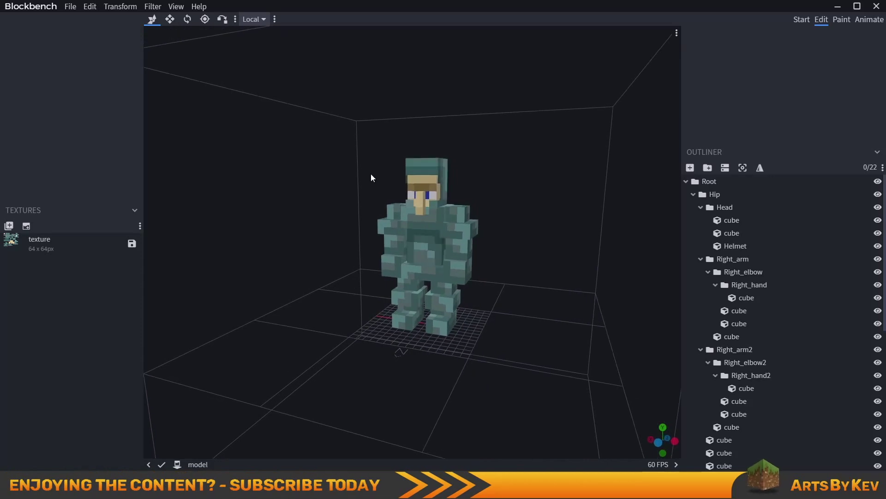
{"action": "left_click_drag", "start_coordinate": [365, 289], "coordinate": [356, 313]}
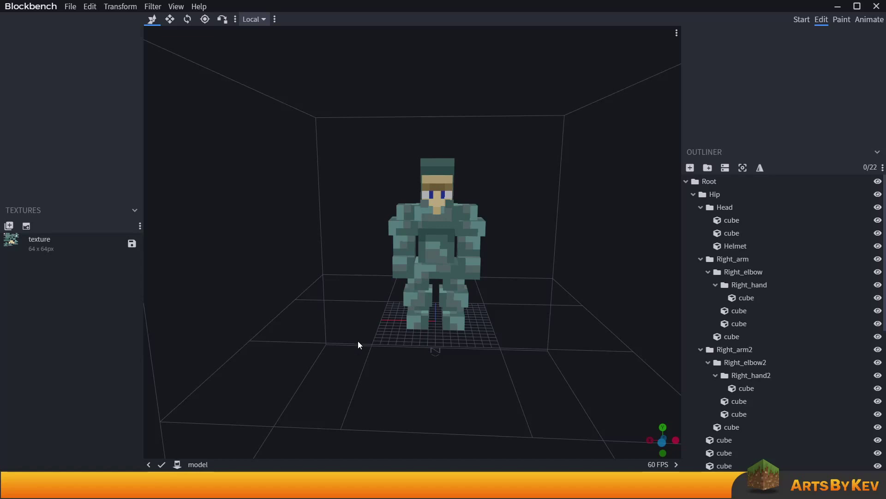
{"action": "left_click_drag", "start_coordinate": [358, 341], "coordinate": [311, 344]}
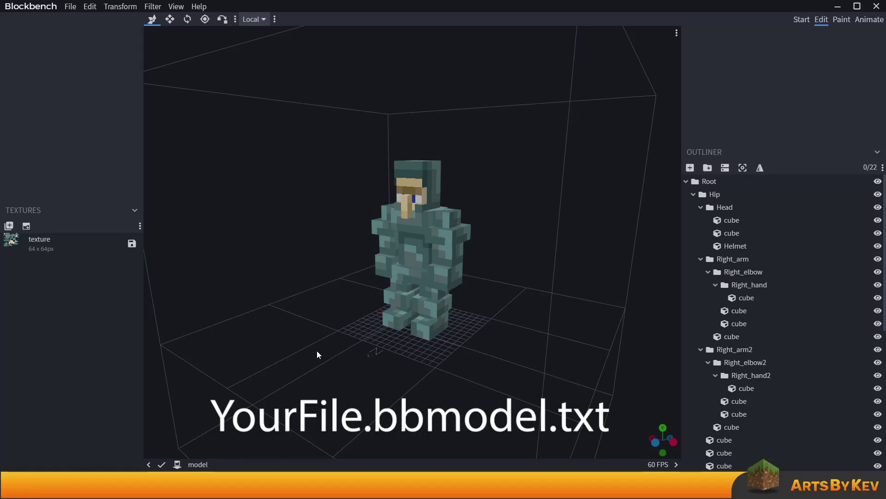
{"action": "left_click_drag", "start_coordinate": [317, 351], "coordinate": [316, 354]}
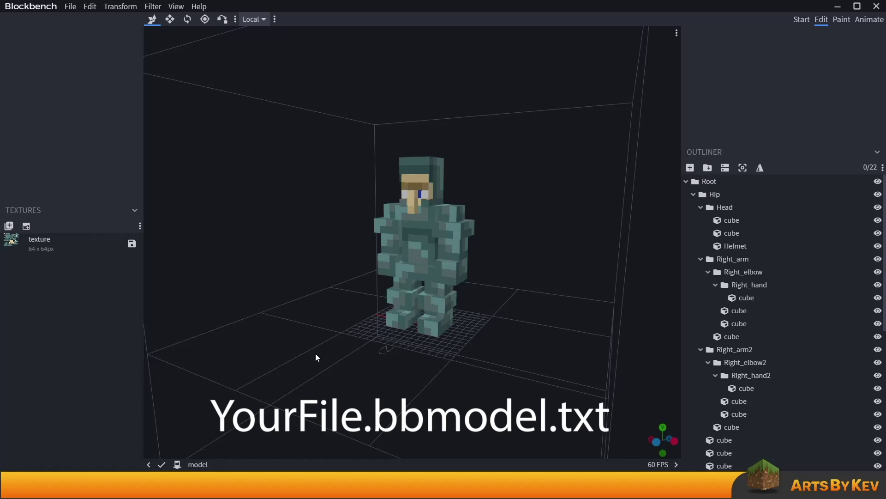
{"action": "left_click_drag", "start_coordinate": [315, 353], "coordinate": [323, 372]}
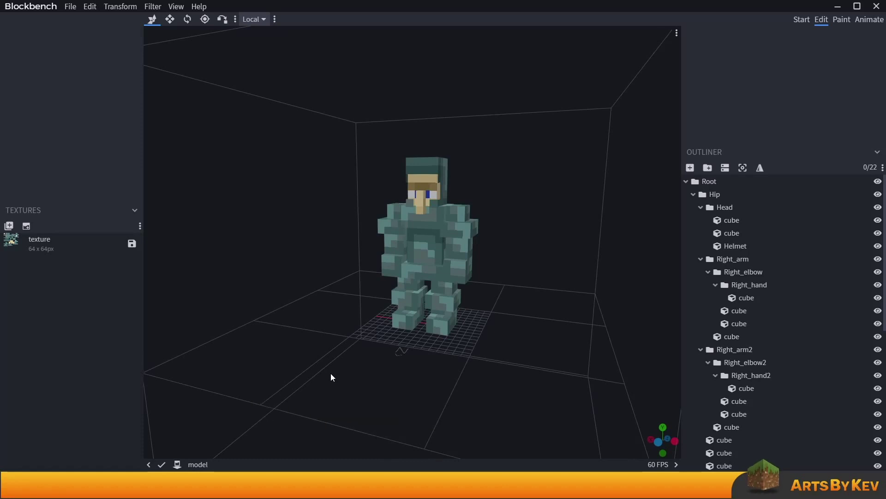
{"action": "left_click_drag", "start_coordinate": [330, 373], "coordinate": [443, 398]}
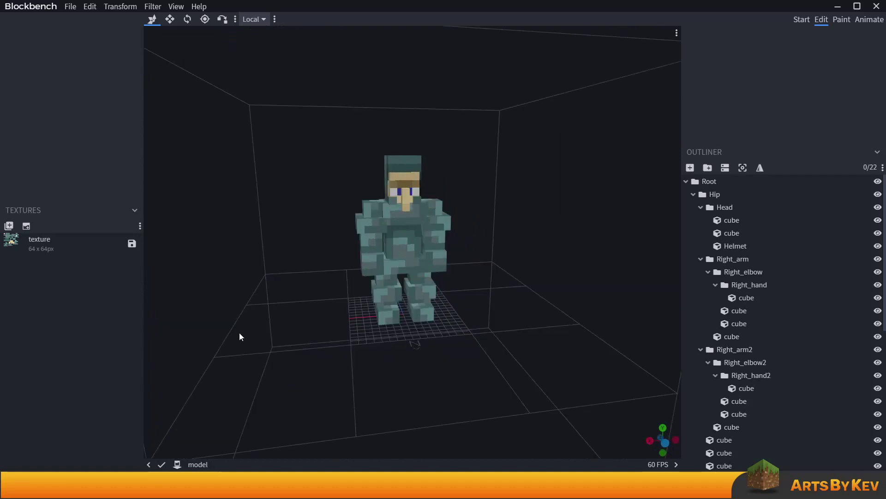
{"action": "left_click_drag", "start_coordinate": [239, 336], "coordinate": [317, 383]}
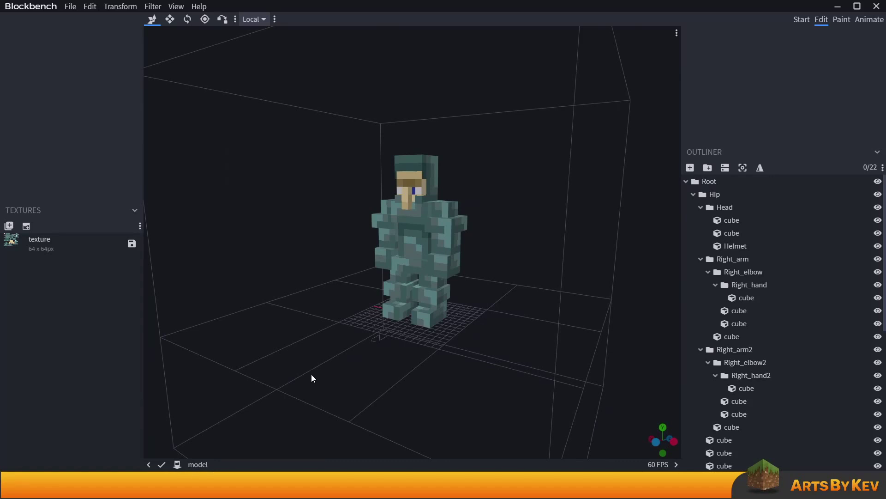
{"action": "left_click_drag", "start_coordinate": [317, 374], "coordinate": [314, 368]}
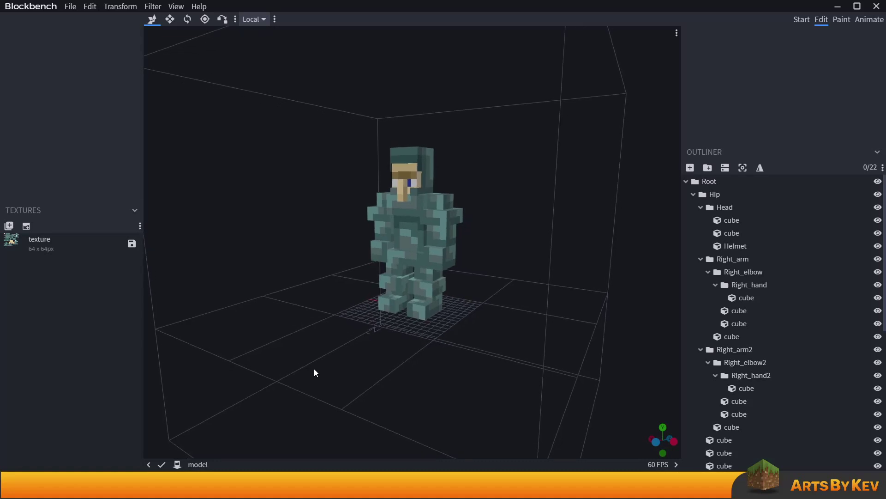
{"action": "left_click_drag", "start_coordinate": [314, 369], "coordinate": [363, 387]}
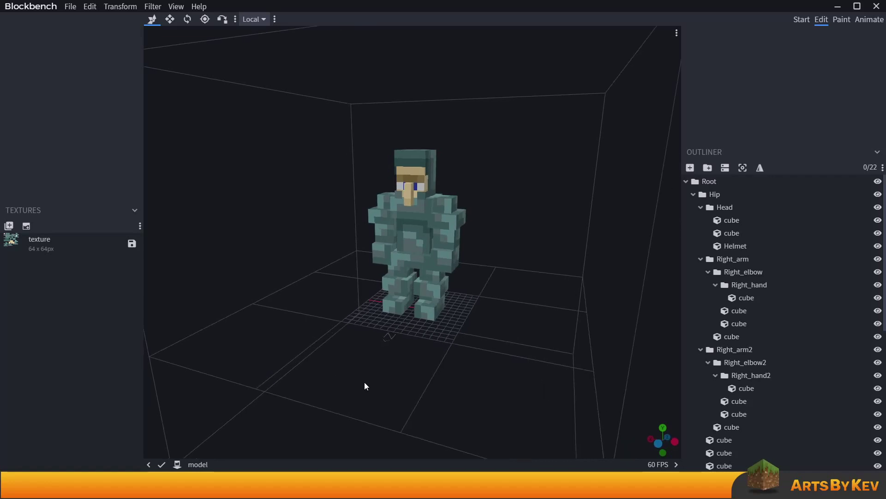
{"action": "left_click_drag", "start_coordinate": [364, 385], "coordinate": [348, 386]}
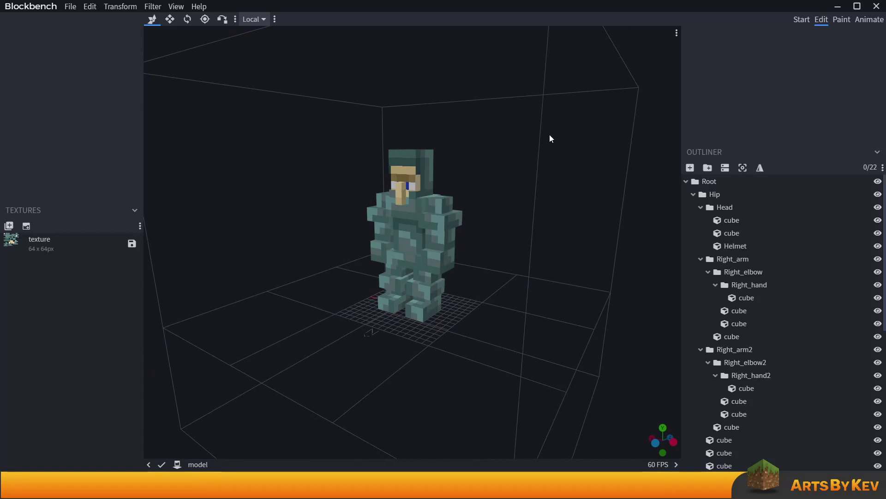
{"action": "left_click", "coordinate": [868, 21]}
{"action": "left_click", "coordinate": [821, 21]}
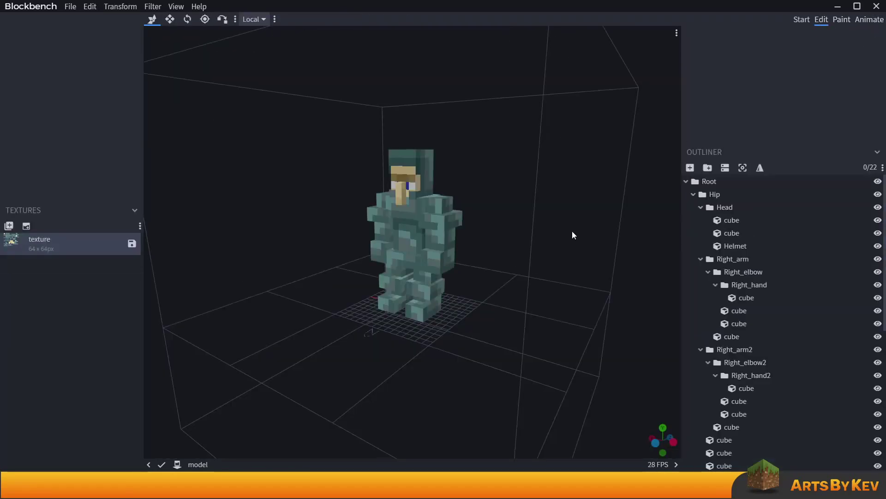
{"action": "left_click_drag", "start_coordinate": [562, 263], "coordinate": [544, 332]}
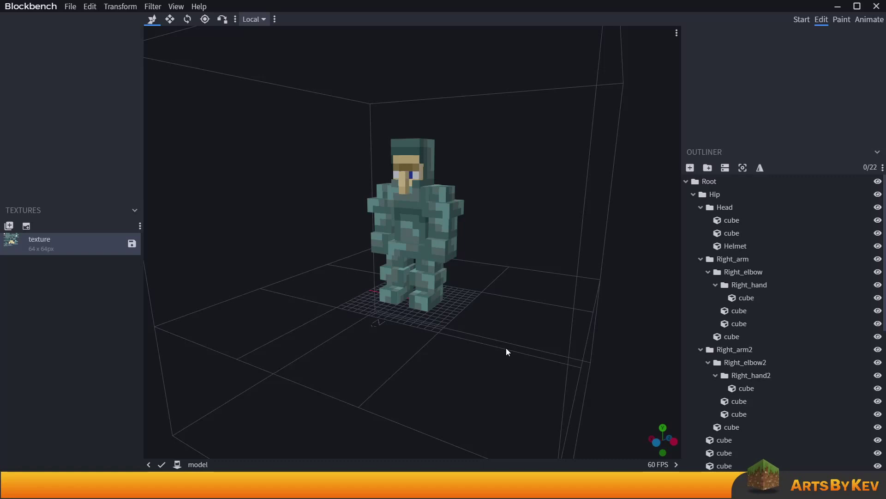
{"action": "left_click_drag", "start_coordinate": [451, 364], "coordinate": [488, 359]}
{"action": "scroll", "coordinate": [485, 366], "scroll_direction": "up", "scroll_amount": 2}
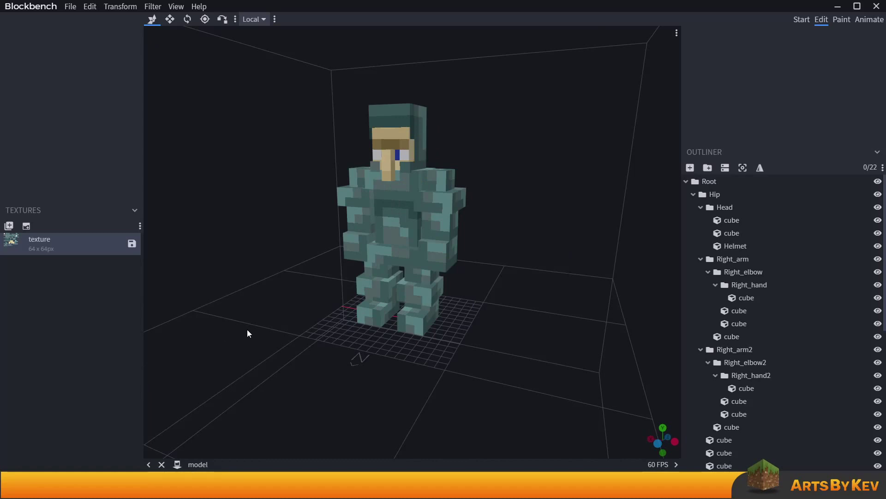
{"action": "left_click_drag", "start_coordinate": [294, 338], "coordinate": [304, 335]}
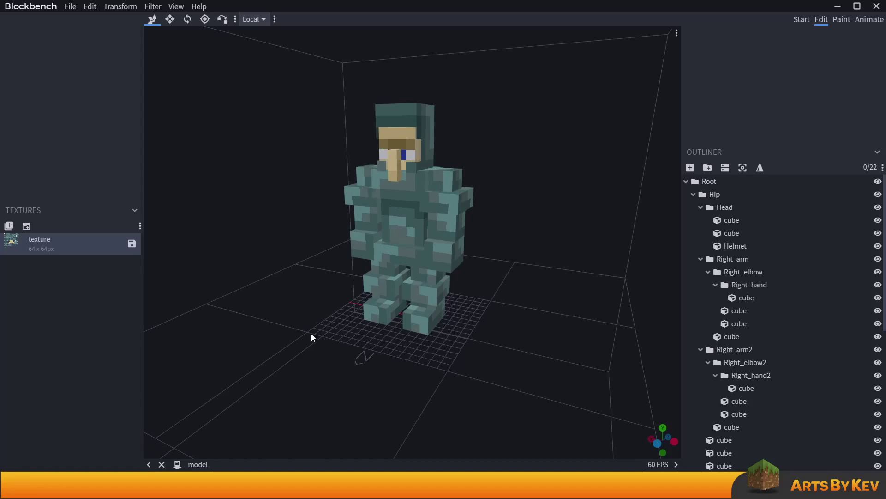
{"action": "mouse_move", "coordinate": [310, 331]}
{"action": "left_mouse_down"}
{"action": "mouse_move", "coordinate": [317, 332]}
{"action": "mouse_move", "coordinate": [304, 330]}
{"action": "left_mouse_up"}
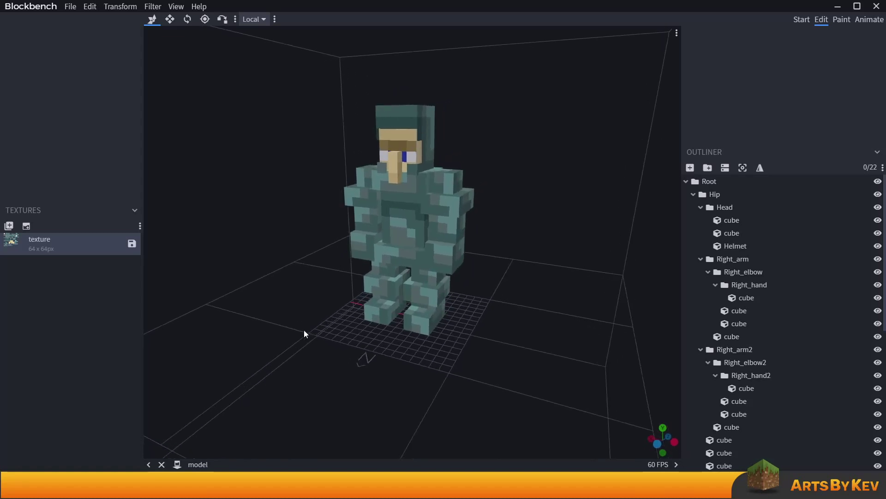
- Open Settings from the File menu's Preferences submenu
{"action": "left_click", "coordinate": [70, 7]}
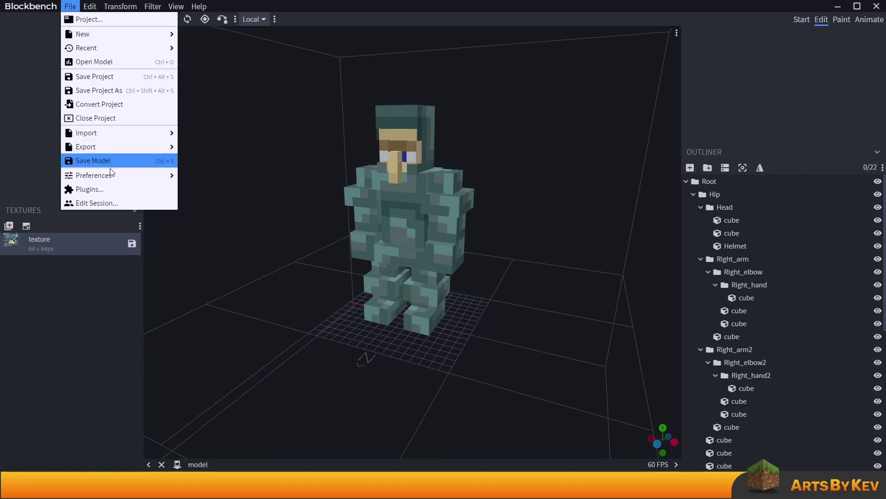
{"action": "mouse_move", "coordinate": [110, 175]}
{"action": "left_click", "coordinate": [205, 179]}
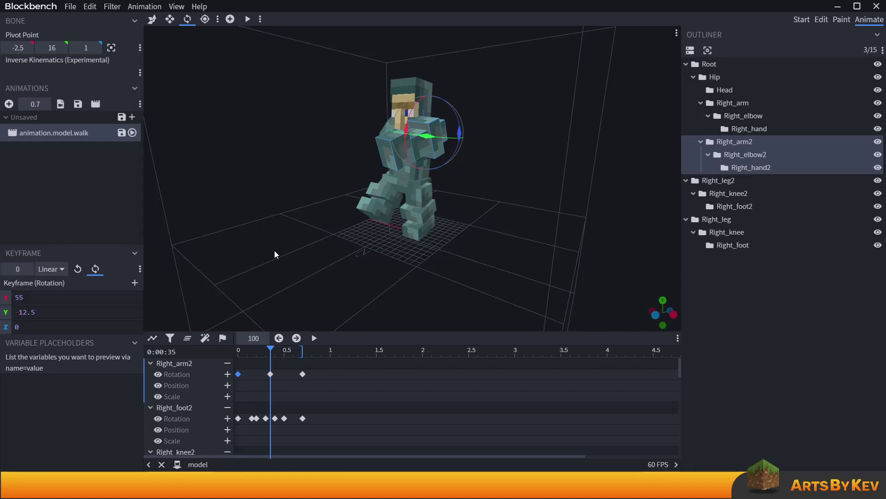
{"action": "mouse_move", "coordinate": [275, 250]}
{"action": "left_mouse_down"}
{"action": "mouse_move", "coordinate": [365, 254]}
{"action": "mouse_move", "coordinate": [284, 252]}
{"action": "left_mouse_up"}
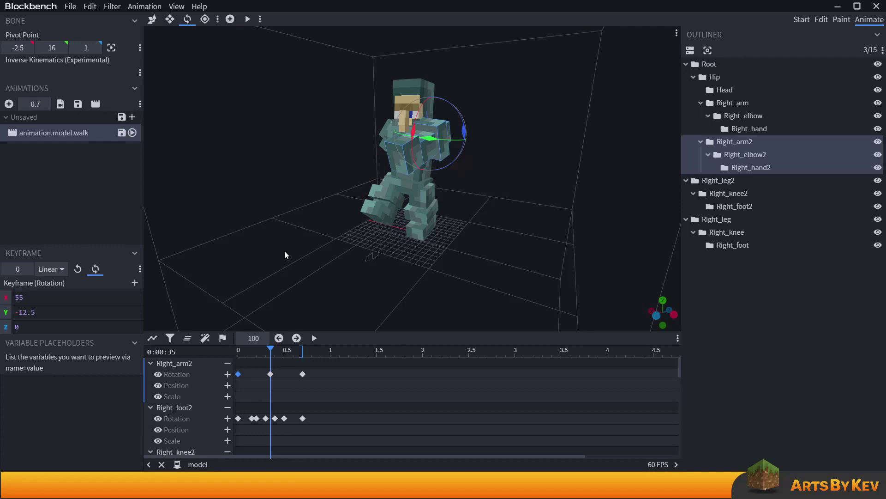
{"action": "left_click_drag", "start_coordinate": [292, 256], "coordinate": [314, 255]}
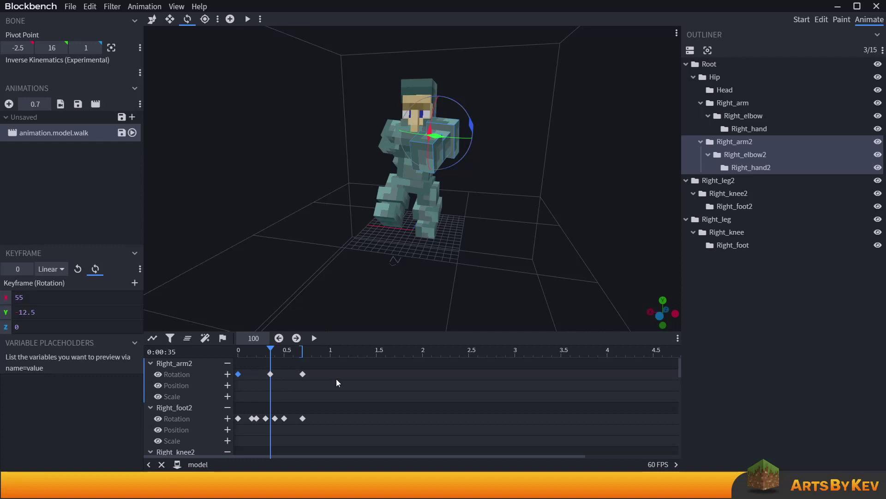
{"action": "left_click_drag", "start_coordinate": [337, 373], "coordinate": [215, 379]}
{"action": "left_click_drag", "start_coordinate": [333, 367], "coordinate": [238, 425]}
{"action": "left_click", "coordinate": [373, 408]}
{"action": "left_click", "coordinate": [239, 374]}
{"action": "right_click", "coordinate": [239, 375]}
{"action": "left_click", "coordinate": [278, 411]}
{"action": "left_click", "coordinate": [322, 376]}
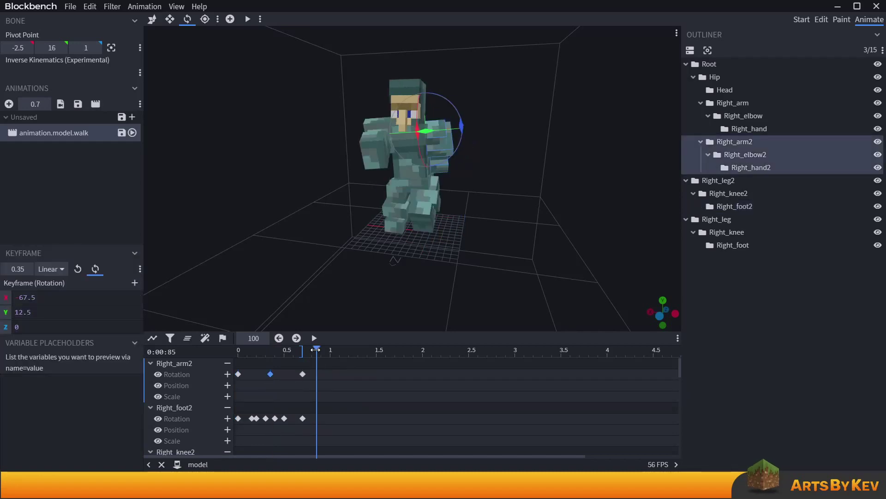
{"action": "right_click", "coordinate": [317, 374]}
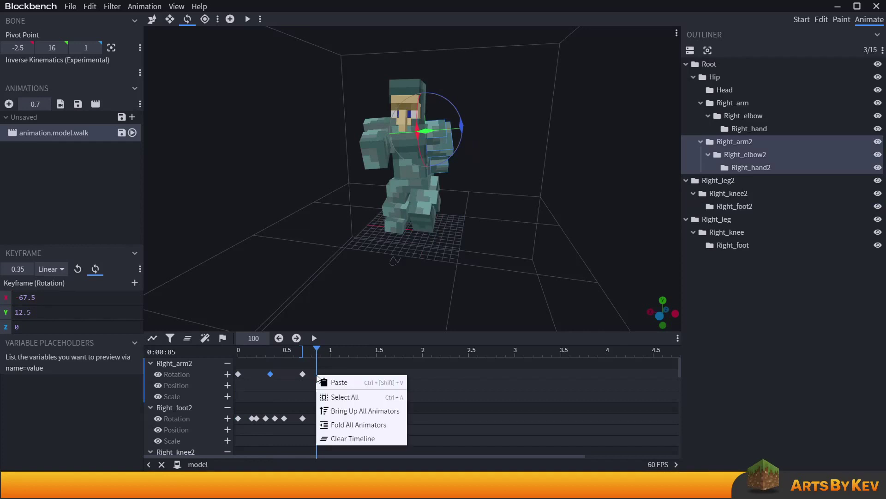
{"action": "left_click", "coordinate": [339, 377]}
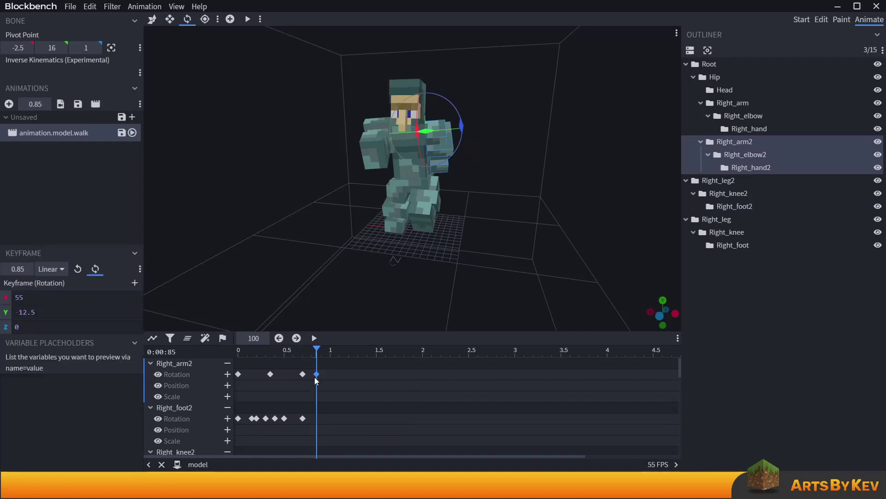
{"action": "key", "text": "Delete"}
{"action": "left_click_drag", "start_coordinate": [315, 352], "coordinate": [224, 356]}
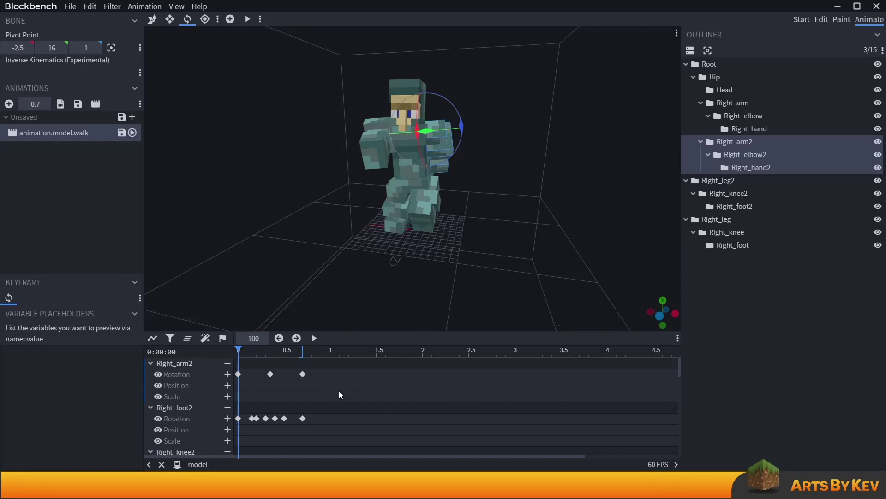
- Play the walk animation, viewing it from frontal and side angles, then pause it
{"action": "mouse_move", "coordinate": [422, 310]}
{"action": "left_mouse_down"}
{"action": "mouse_move", "coordinate": [406, 281]}
{"action": "mouse_move", "coordinate": [411, 298]}
{"action": "left_mouse_up"}
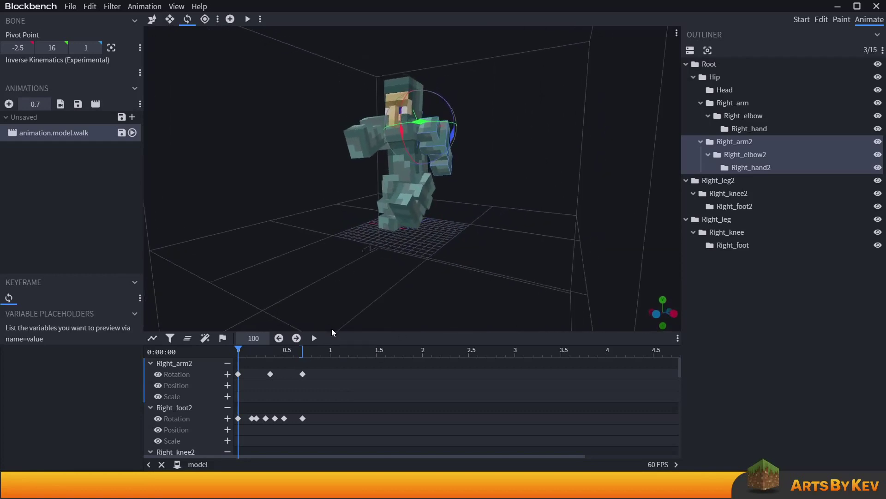
{"action": "key", "text": "space"}
{"action": "left_click", "coordinate": [547, 284]}
{"action": "left_click_drag", "start_coordinate": [546, 284], "coordinate": [522, 293]}
{"action": "left_click_drag", "start_coordinate": [461, 206], "coordinate": [539, 281]}
{"action": "left_click_drag", "start_coordinate": [565, 256], "coordinate": [487, 221]}
{"action": "left_click_drag", "start_coordinate": [469, 171], "coordinate": [520, 239]}
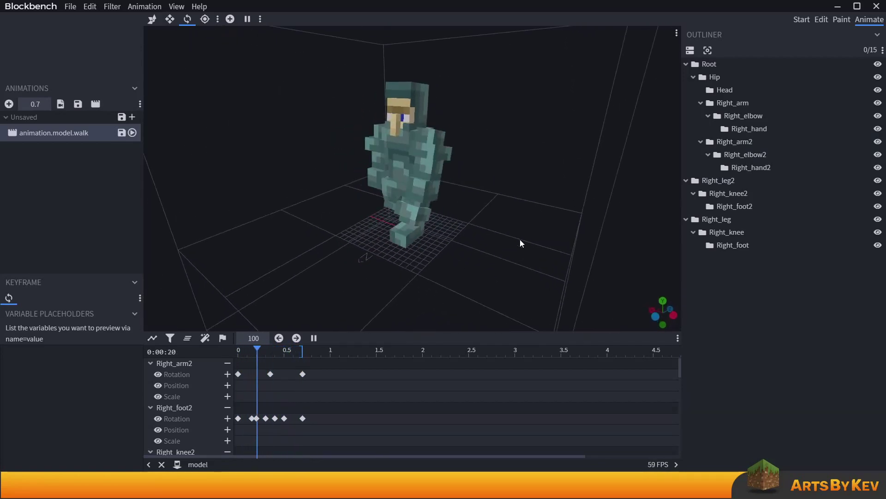
{"action": "mouse_move", "coordinate": [486, 278]}
{"action": "left_mouse_down"}
{"action": "mouse_move", "coordinate": [505, 285]}
{"action": "mouse_move", "coordinate": [488, 275]}
{"action": "left_mouse_up"}
{"action": "key", "text": "space"}
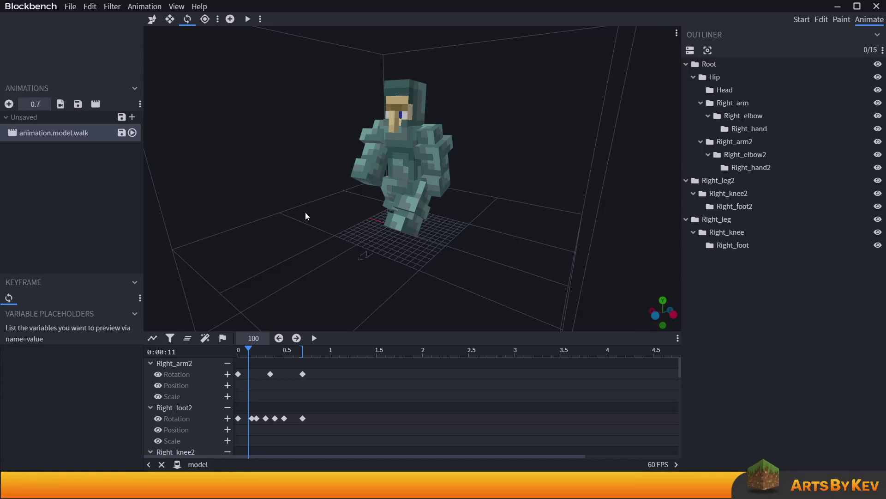
{"action": "left_click_drag", "start_coordinate": [305, 216], "coordinate": [299, 254]}
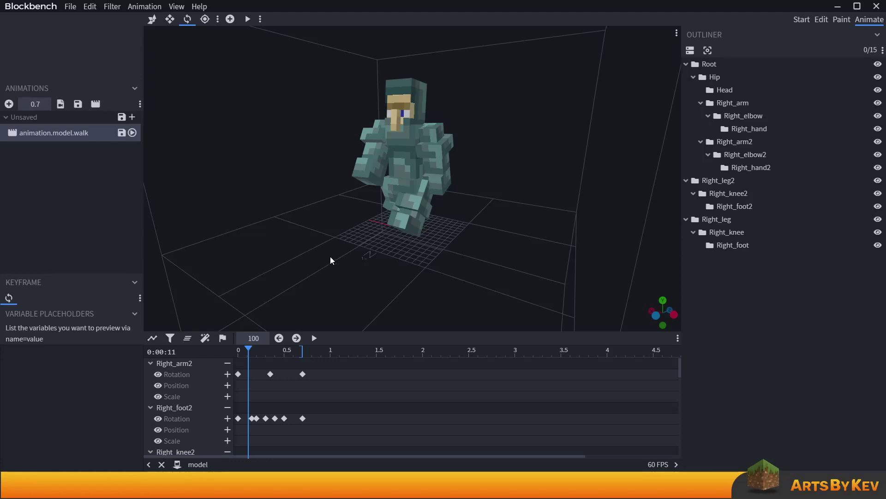
{"action": "left_click_drag", "start_coordinate": [331, 255], "coordinate": [347, 255]}
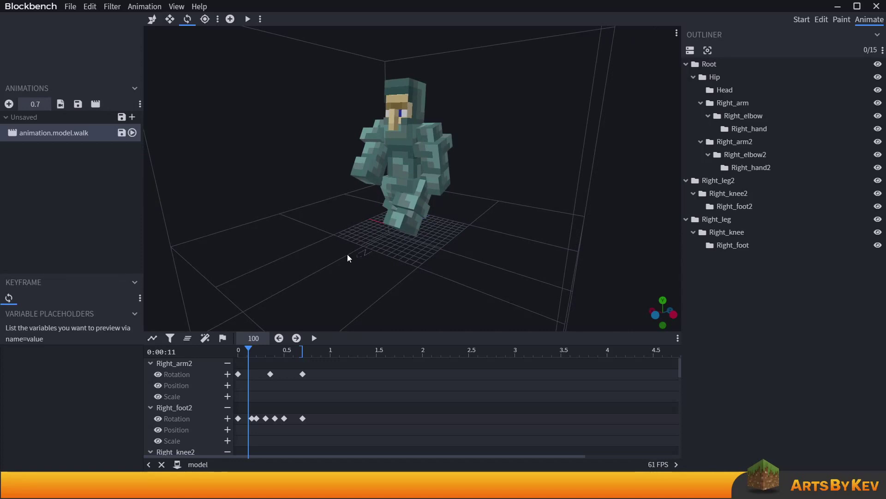
{"action": "mouse_move", "coordinate": [347, 254]}
{"action": "left_mouse_down"}
{"action": "mouse_move", "coordinate": [321, 264]}
{"action": "mouse_move", "coordinate": [346, 259]}
{"action": "left_mouse_up"}
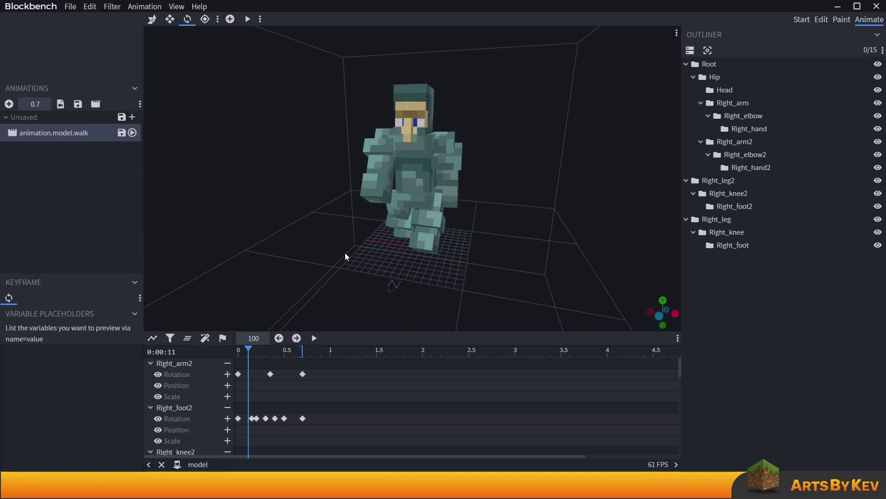
{"action": "left_click_drag", "start_coordinate": [345, 254], "coordinate": [328, 255]}
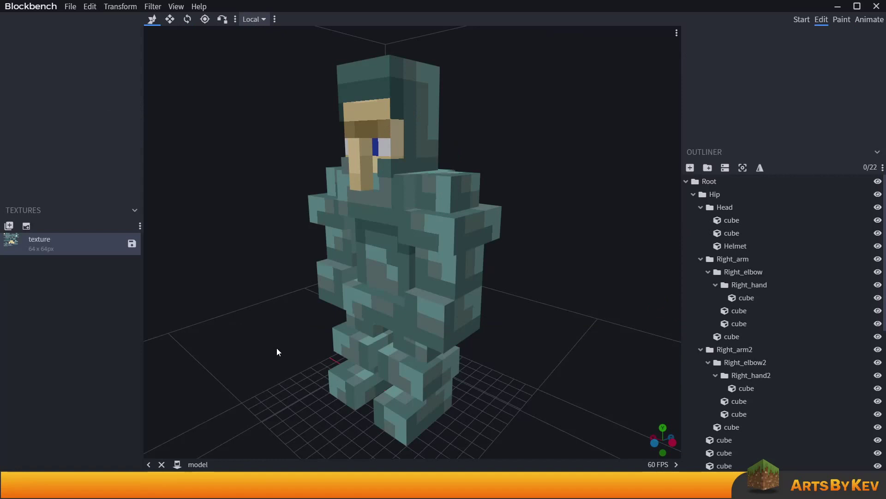
- Orbit around the rest-pose teal-armored character to inspect its front and sides
{"action": "left_click_drag", "start_coordinate": [277, 348], "coordinate": [306, 347]}
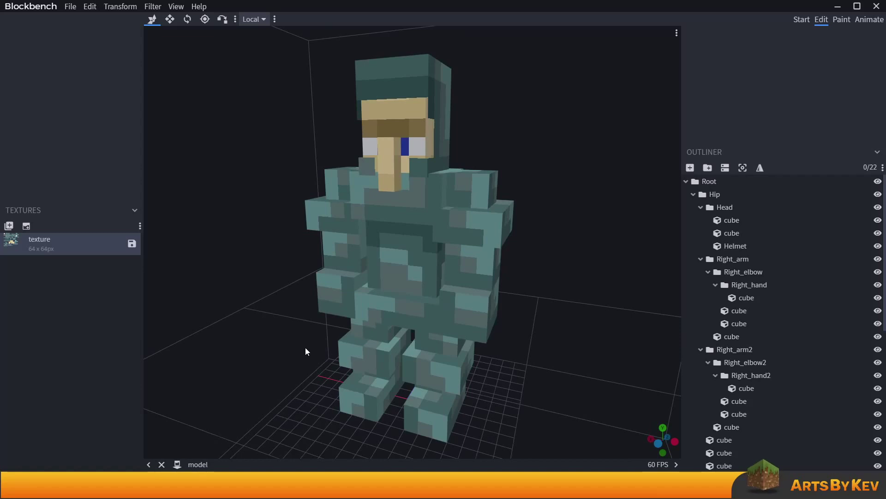
{"action": "mouse_move", "coordinate": [306, 348]}
{"action": "left_mouse_down"}
{"action": "mouse_move", "coordinate": [374, 338]}
{"action": "mouse_move", "coordinate": [327, 358]}
{"action": "mouse_move", "coordinate": [302, 356]}
{"action": "mouse_move", "coordinate": [311, 355]}
{"action": "left_mouse_up"}
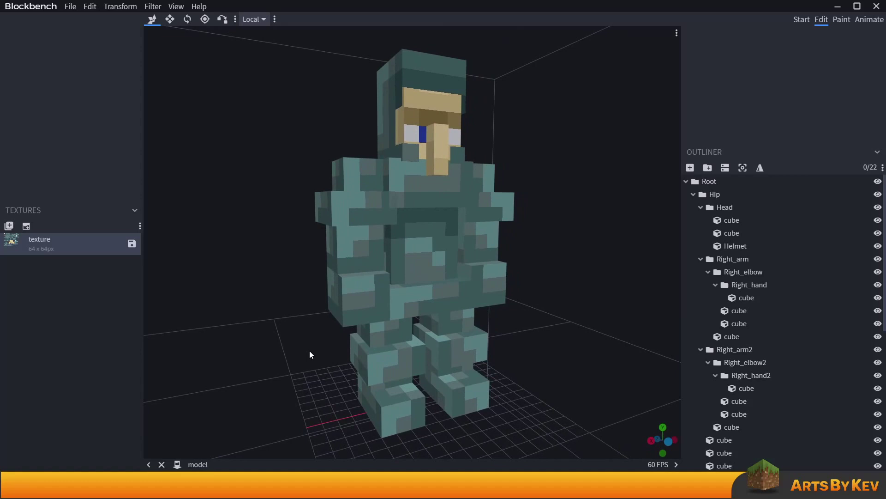
{"action": "left_click_drag", "start_coordinate": [310, 353], "coordinate": [309, 354]}
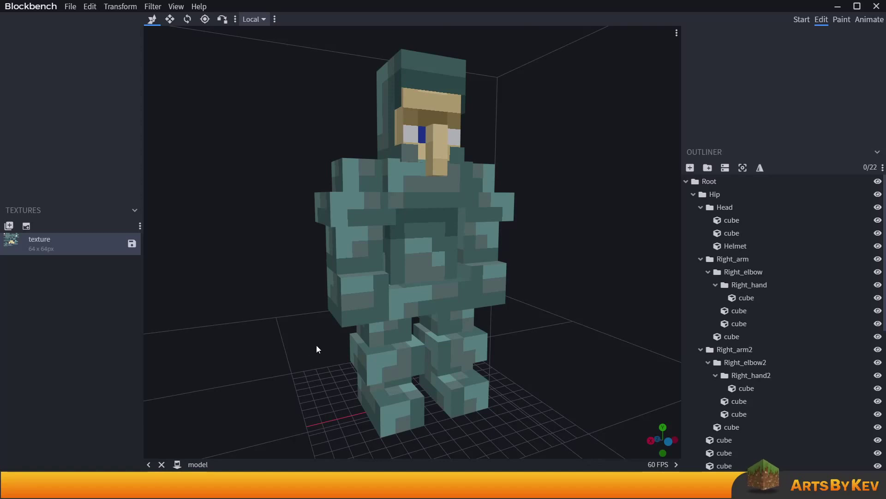
{"action": "left_click_drag", "start_coordinate": [318, 346], "coordinate": [316, 348]}
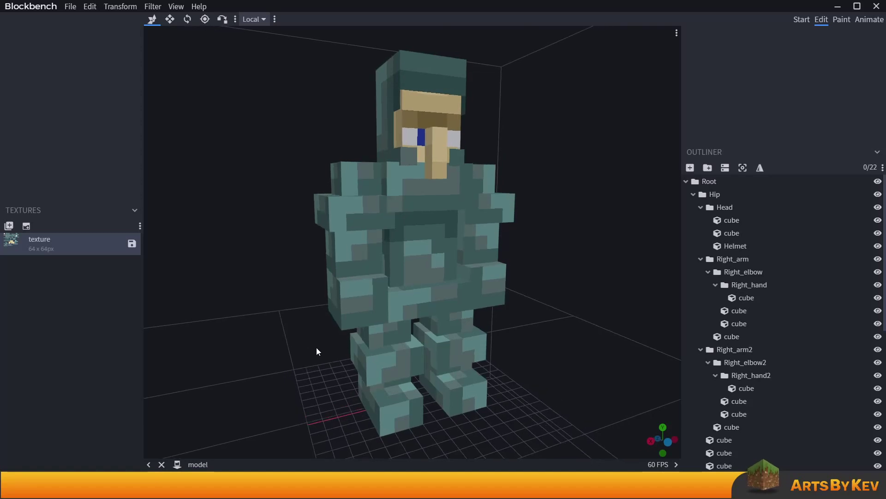
{"action": "left_click_drag", "start_coordinate": [317, 348], "coordinate": [262, 350]}
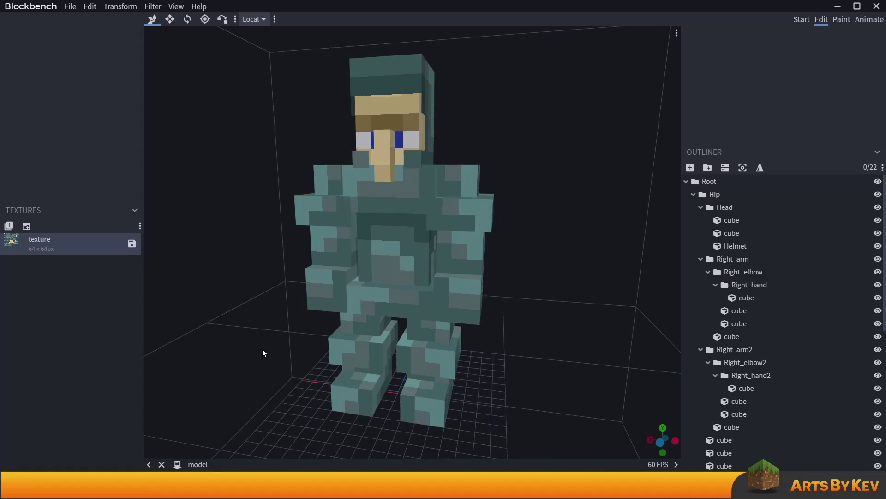
{"action": "left_click_drag", "start_coordinate": [553, 303], "coordinate": [532, 312]}
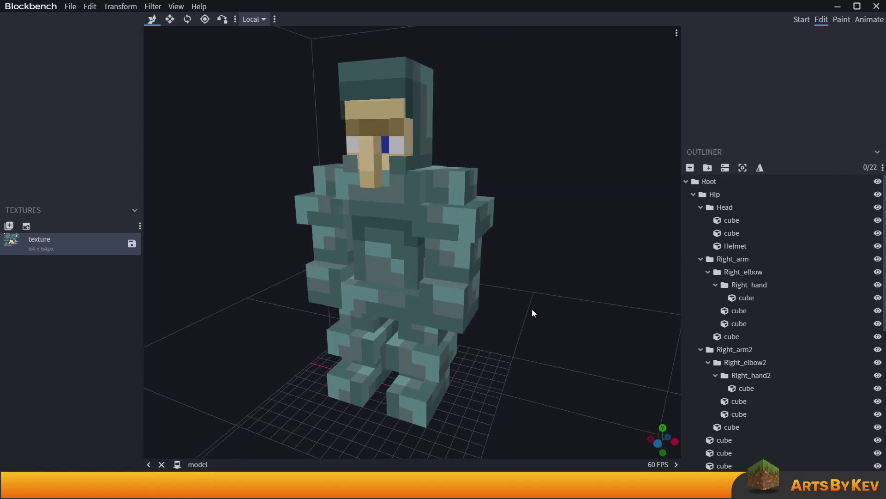